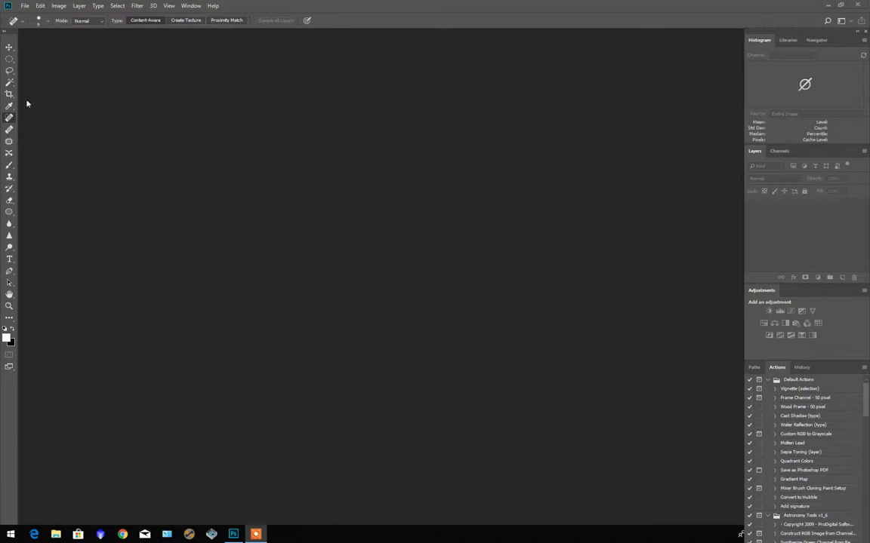
Step: Open NGC6979_Blue.tif, NGC6979_Green.tif and NGC6979_Red.tif together as three separate documents
left_click(25, 6)
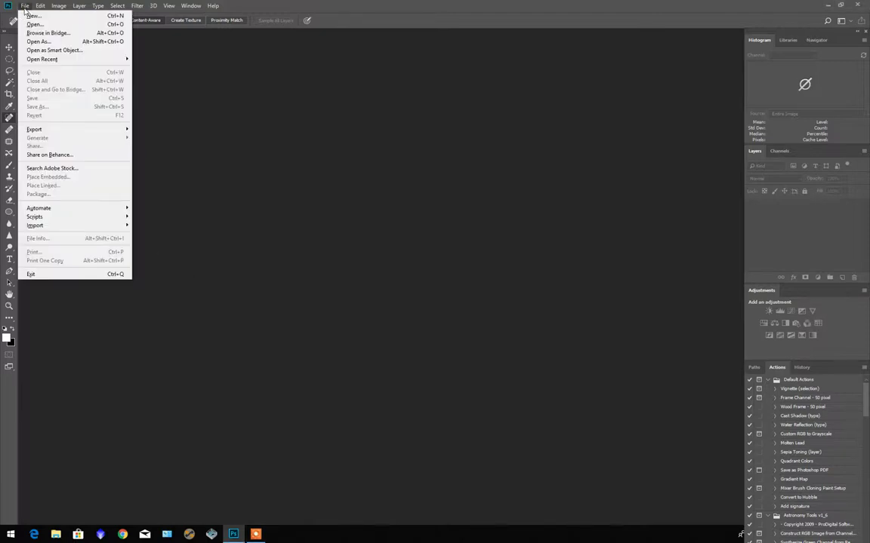
left_click(33, 24)
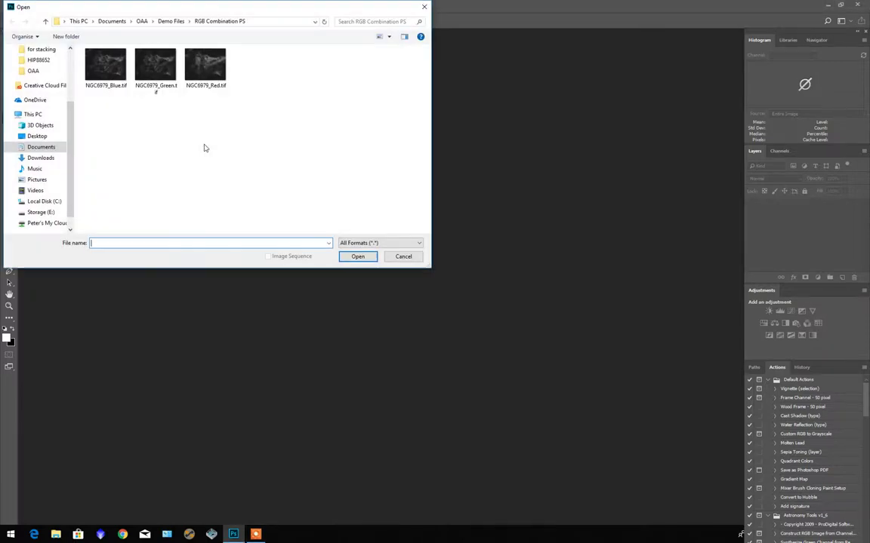
left_click(107, 69)
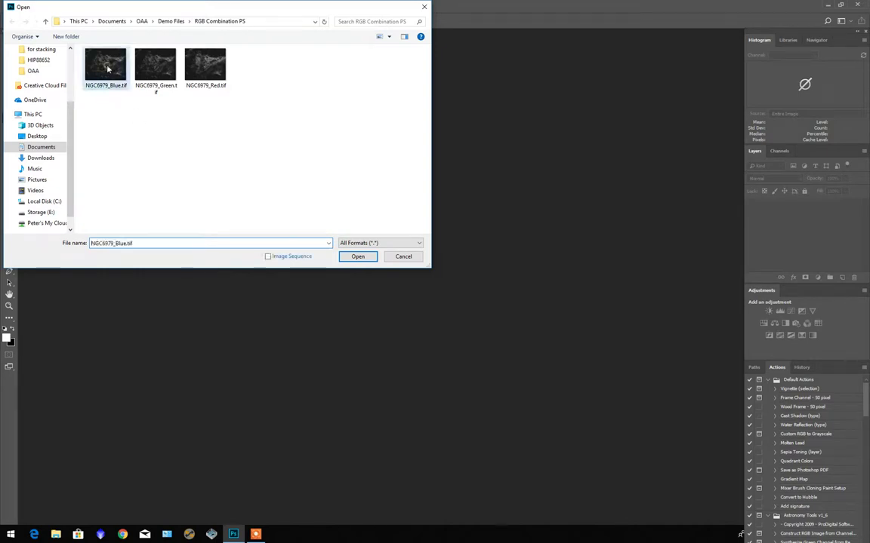
left_click(200, 74, "shift")
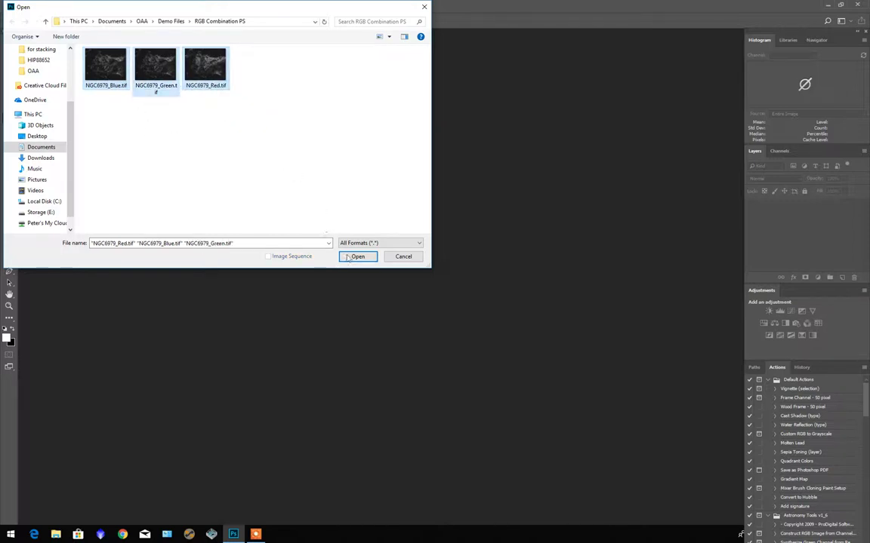
left_click(357, 257)
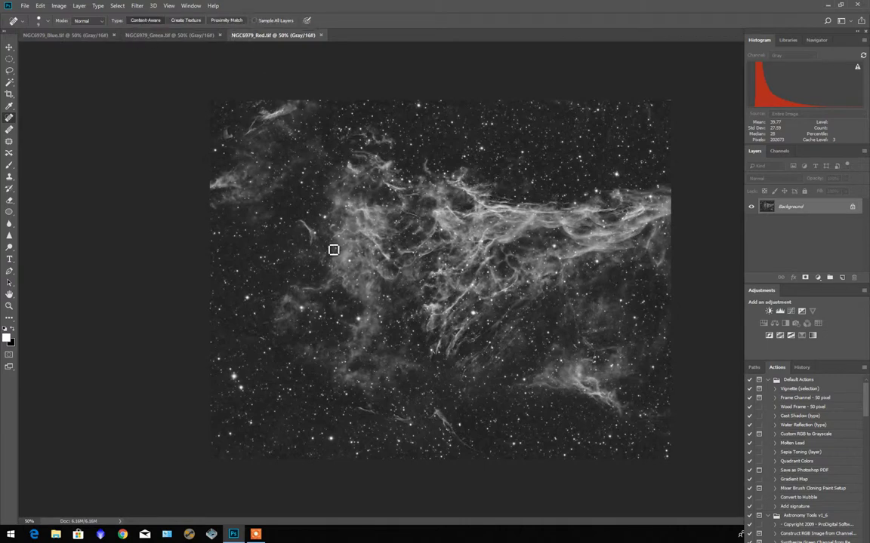
Step: Zoom in slightly on the NGC6979_Red image and select all of it
scroll(353, 259, "up", 2)
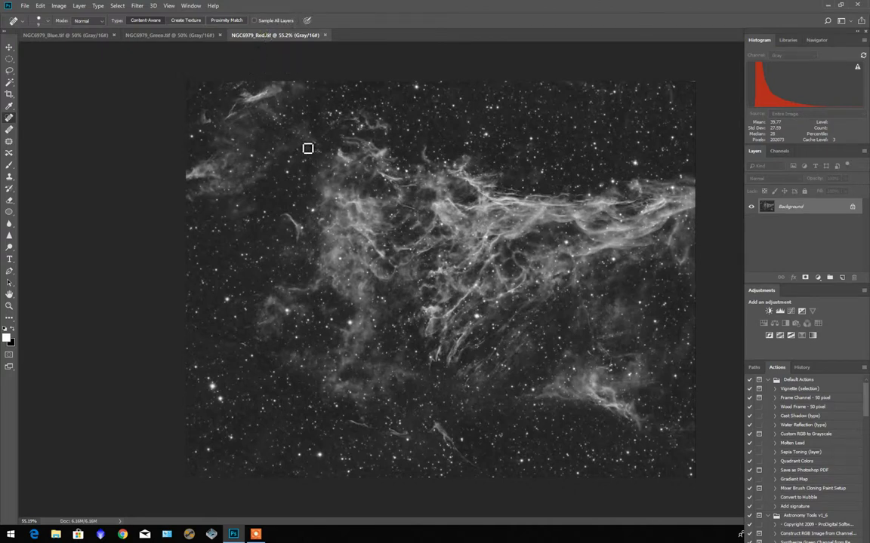
key("ctrl+a")
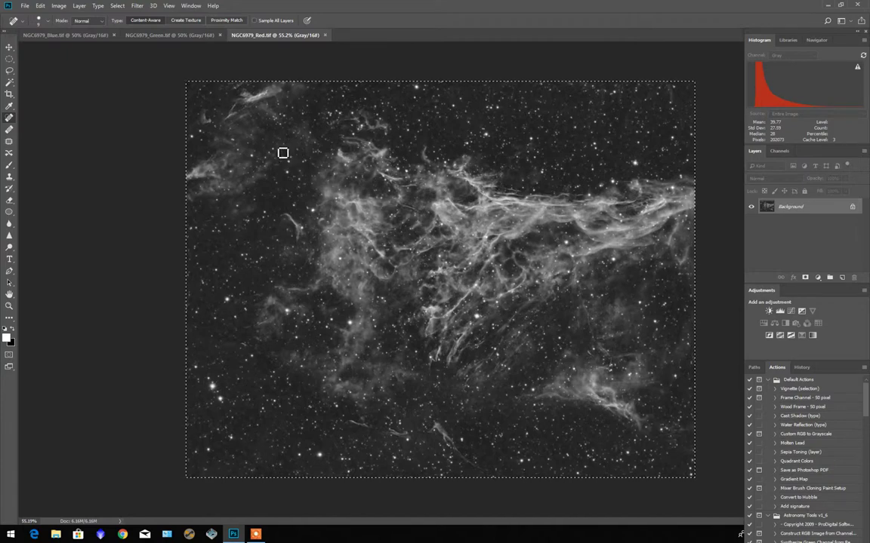
left_click(25, 6)
left_click(25, 6)
Step: Create a new 2035 × 1588 px, 16-bit RGB Color document from the Clipboard preset
key("ctrl+n")
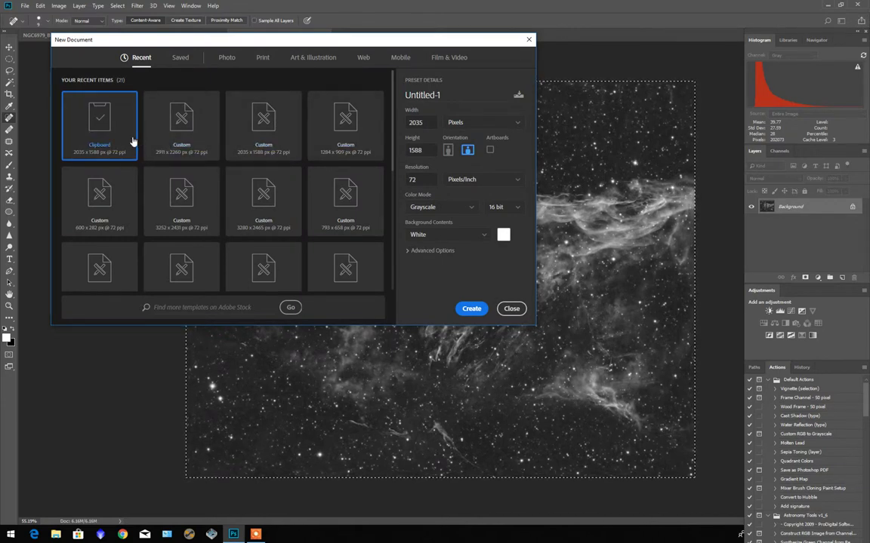
left_click(471, 209)
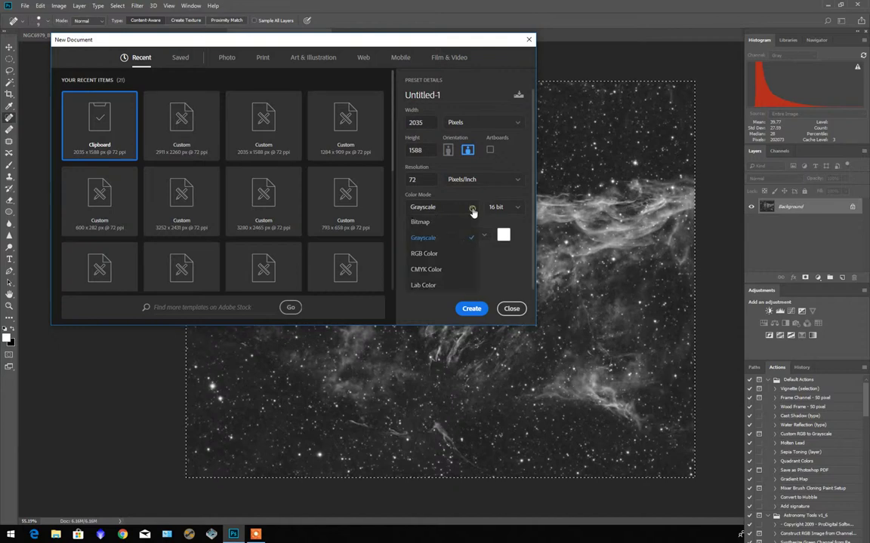
left_click(431, 255)
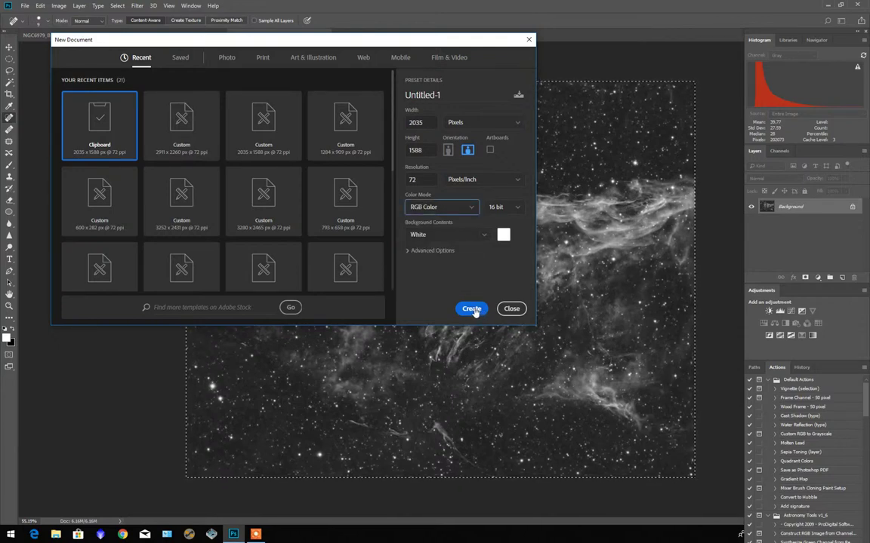
left_click(478, 309)
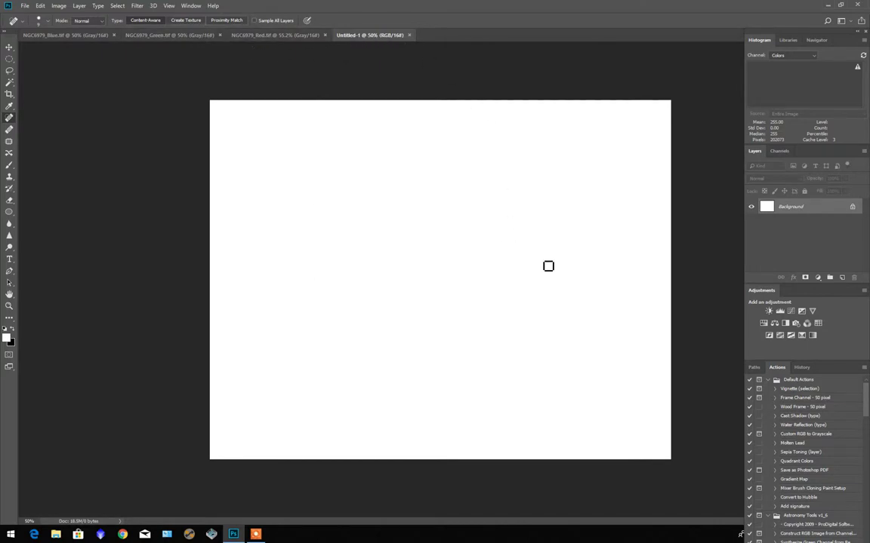
Step: Paste the copied Red nebula image into the Red channel of Untitled-1
left_click(780, 152)
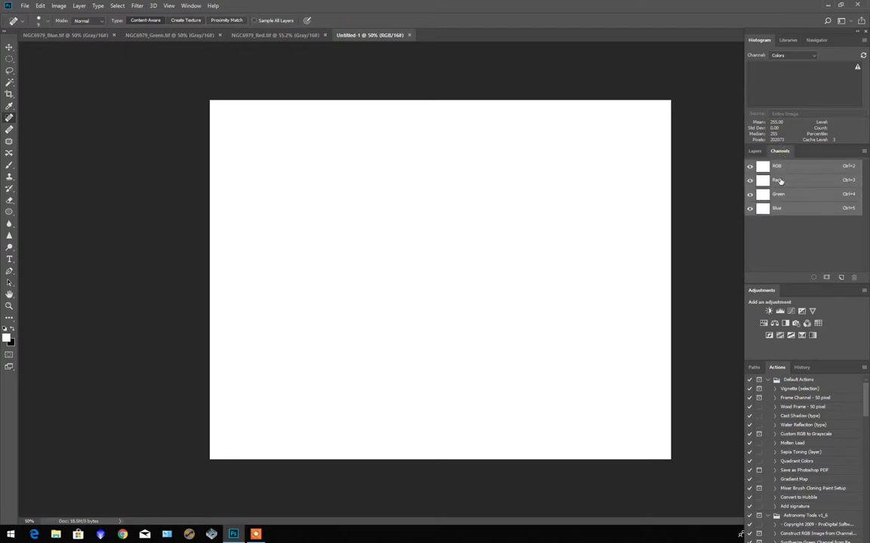
left_click(755, 153)
left_click(777, 153)
left_click(765, 181)
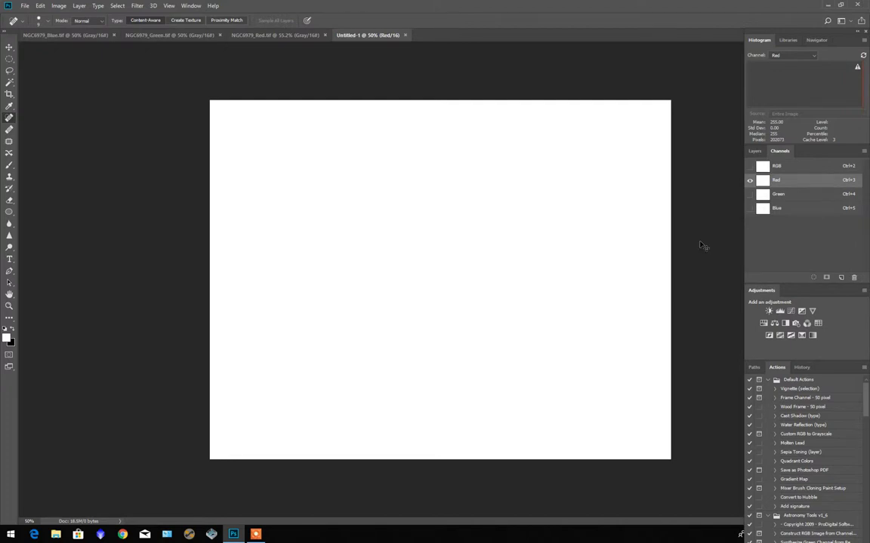
key("ctrl+v")
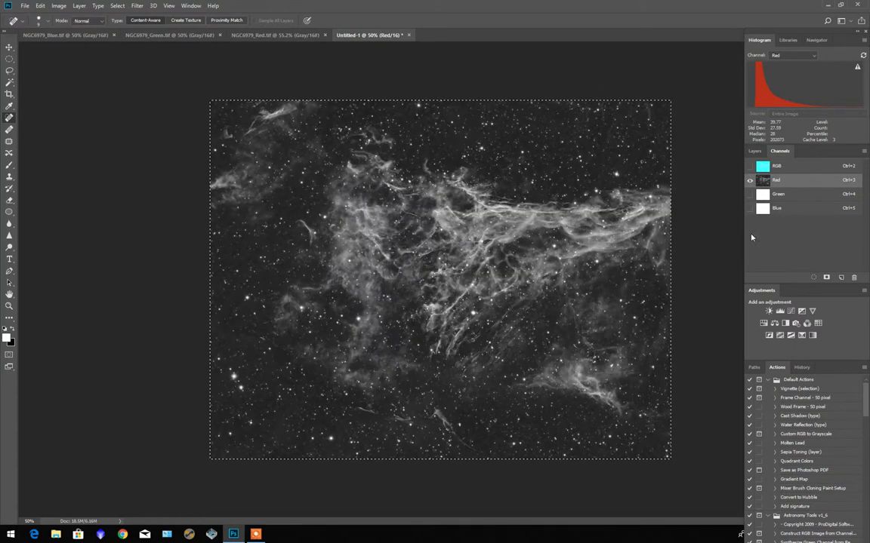
Step: Select all of NGC6979_Green and paste it into Untitled-1's Green channel
left_click(777, 194)
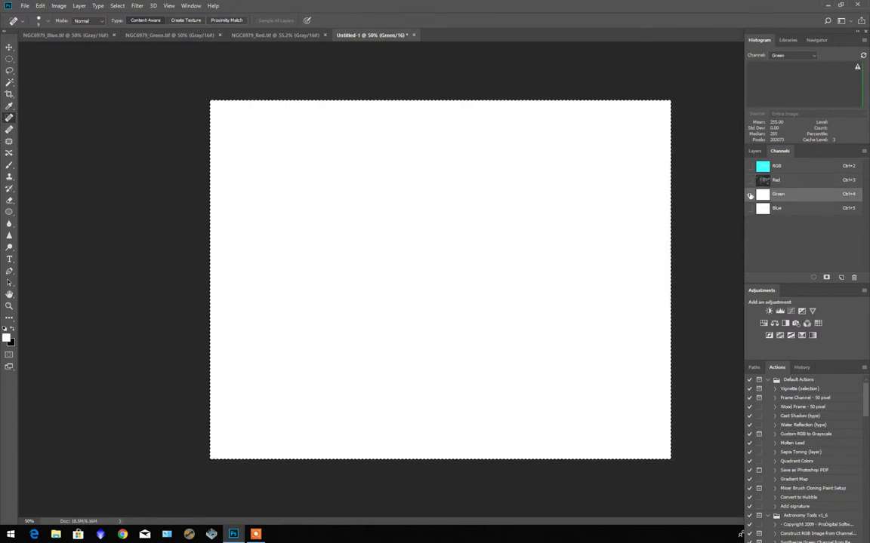
left_click(156, 36)
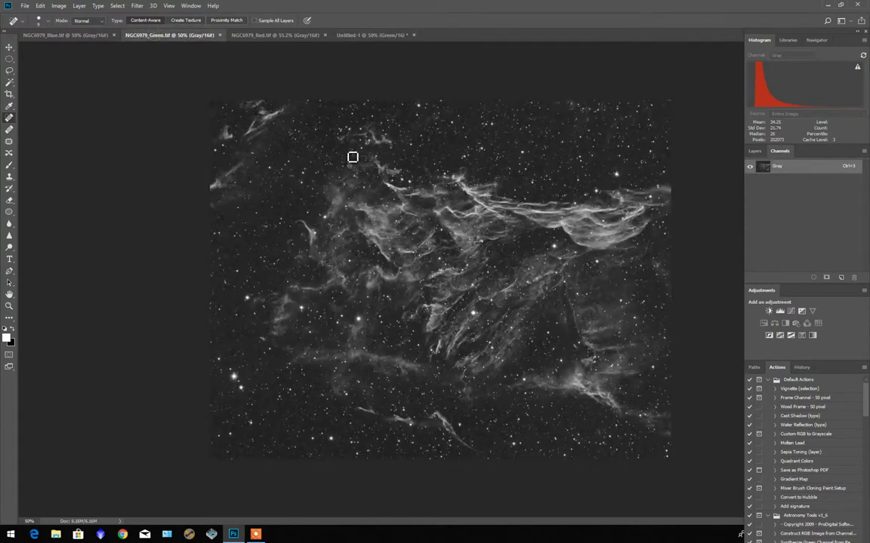
key("ctrl+a")
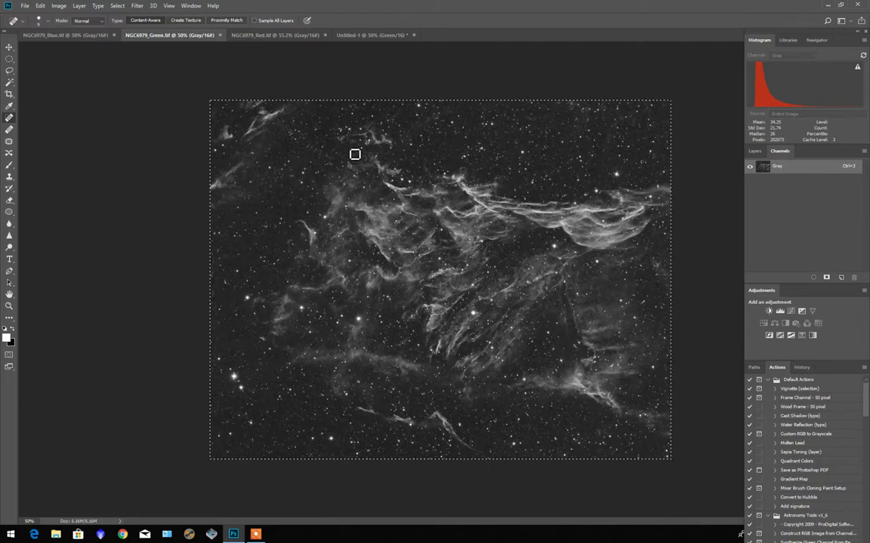
left_click(355, 36)
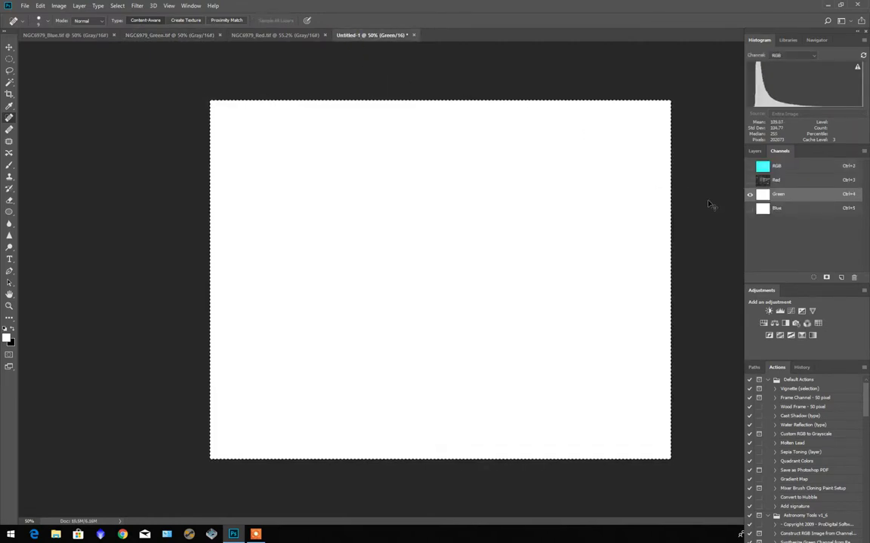
key("ctrl+v")
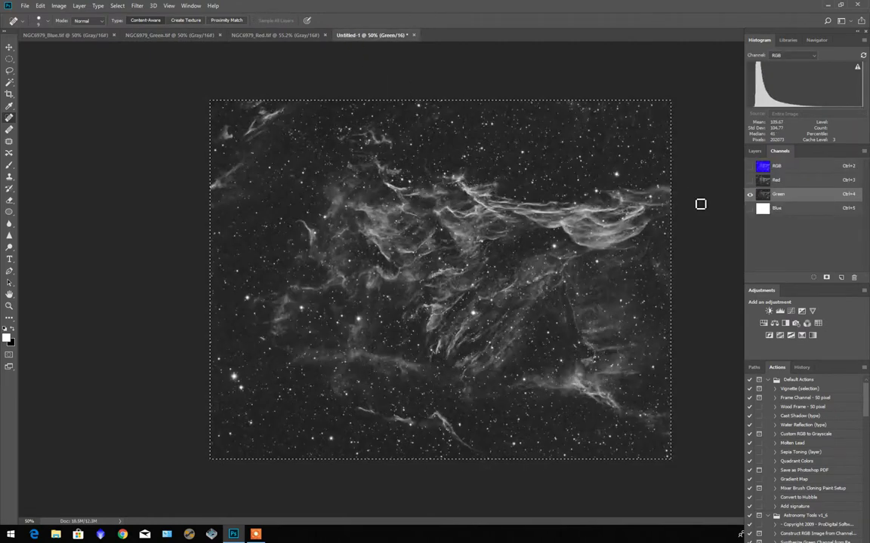
Step: Select all of NGC6979_Blue and paste it into Untitled-1's Blue channel
left_click(782, 210)
left_click(88, 37)
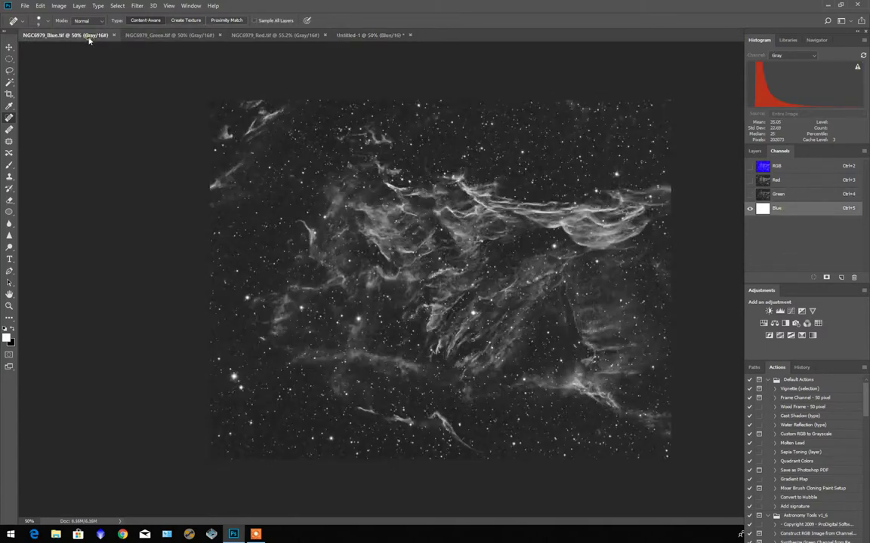
key("ctrl+a")
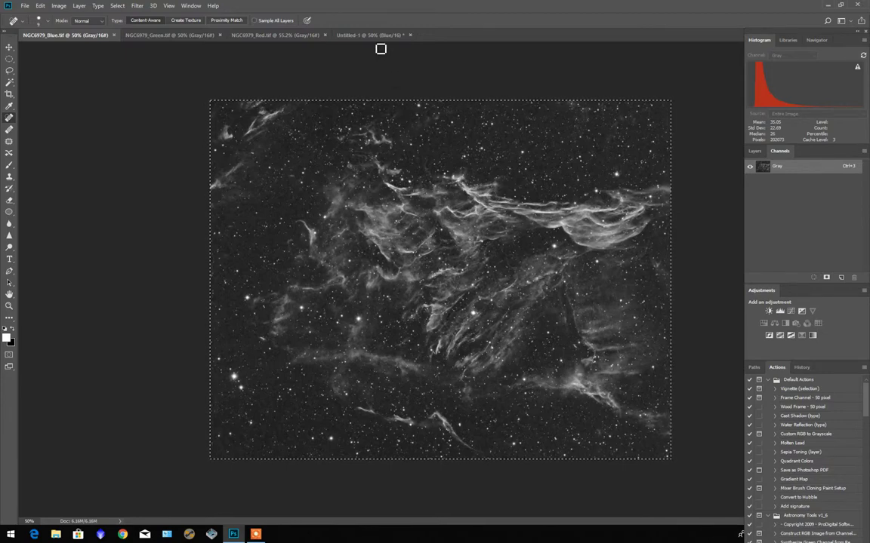
left_click(341, 35)
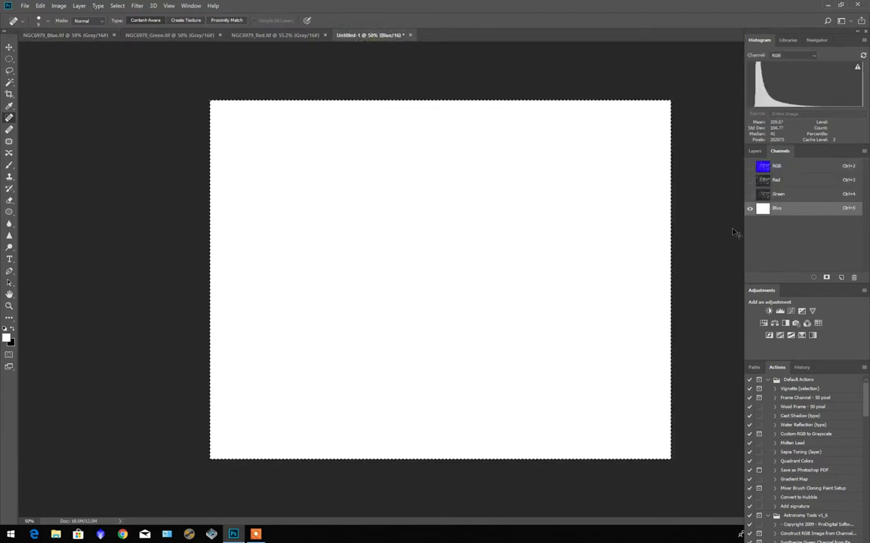
key("ctrl+v")
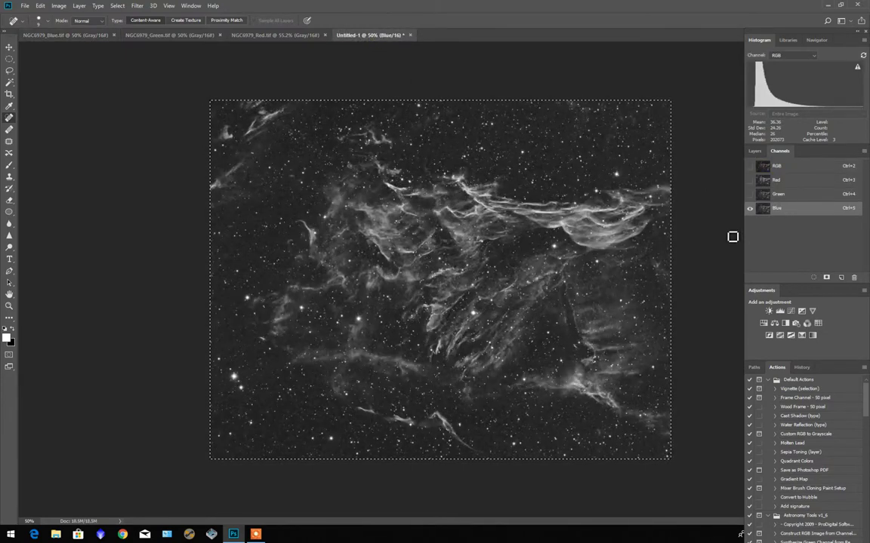
Step: Show the full RGB composite, return to Layers with the Move tool, and deselect everything
left_click(750, 166)
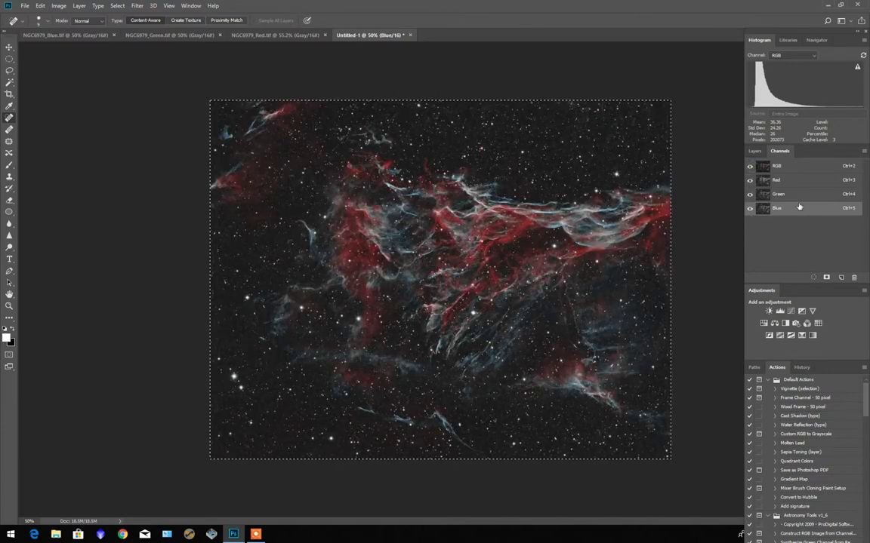
left_click(754, 151)
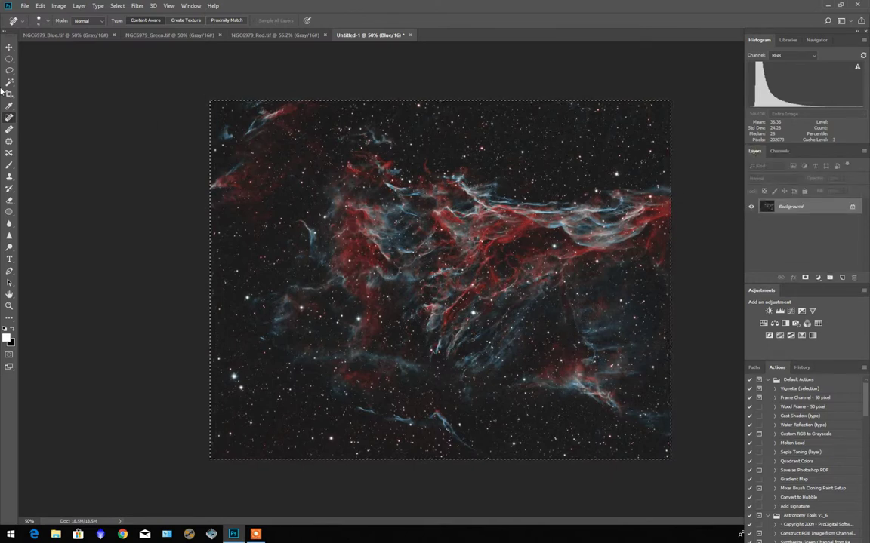
left_click(9, 47)
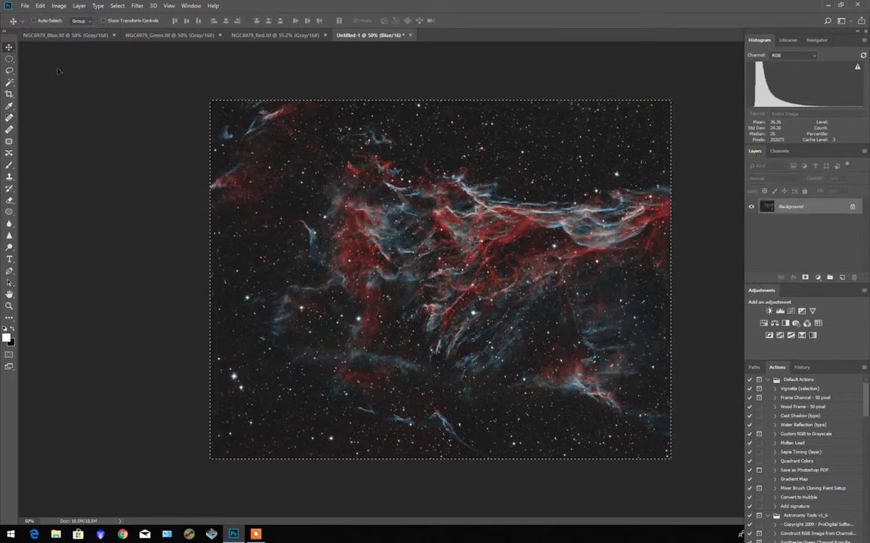
key("ctrl")
key("ctrl+d")
Step: Add a Curves layer and raise a nebula midtone point to brighten the image
left_click(792, 312)
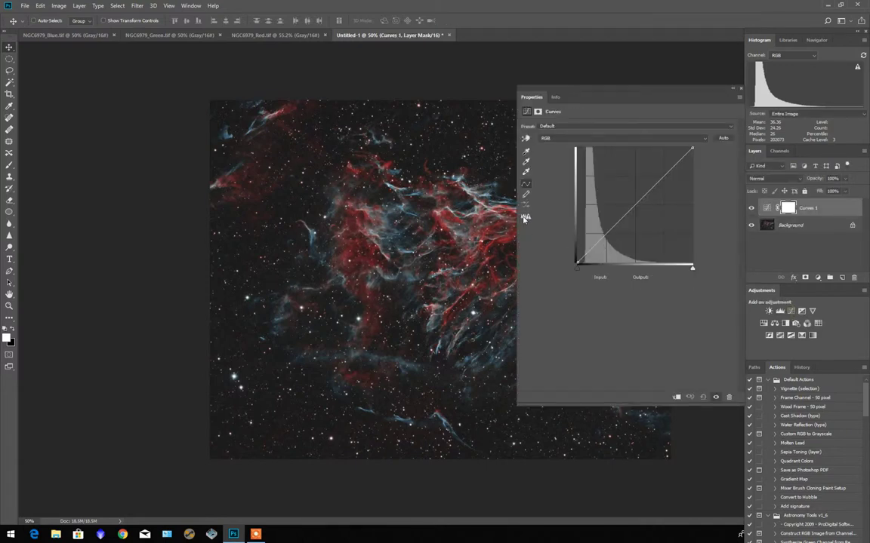
left_click(526, 138)
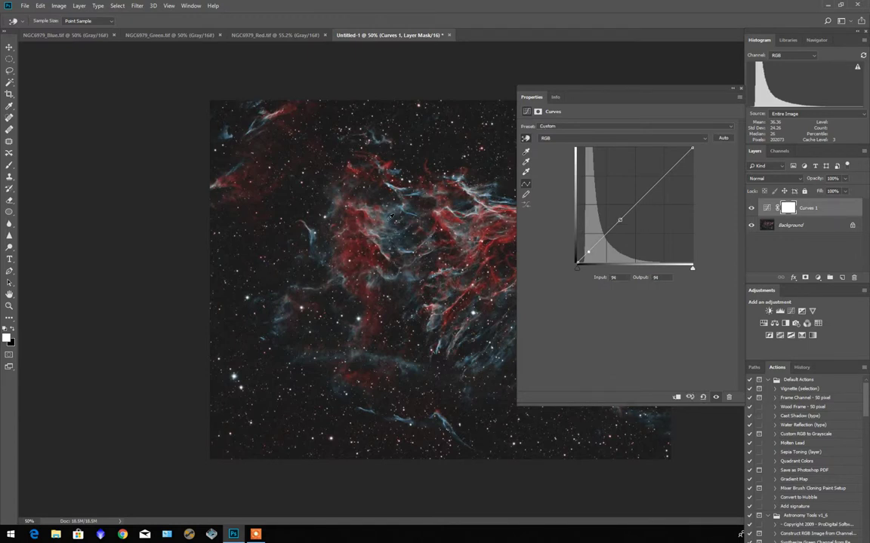
left_click(391, 214)
left_click_drag(612, 228, 610, 221)
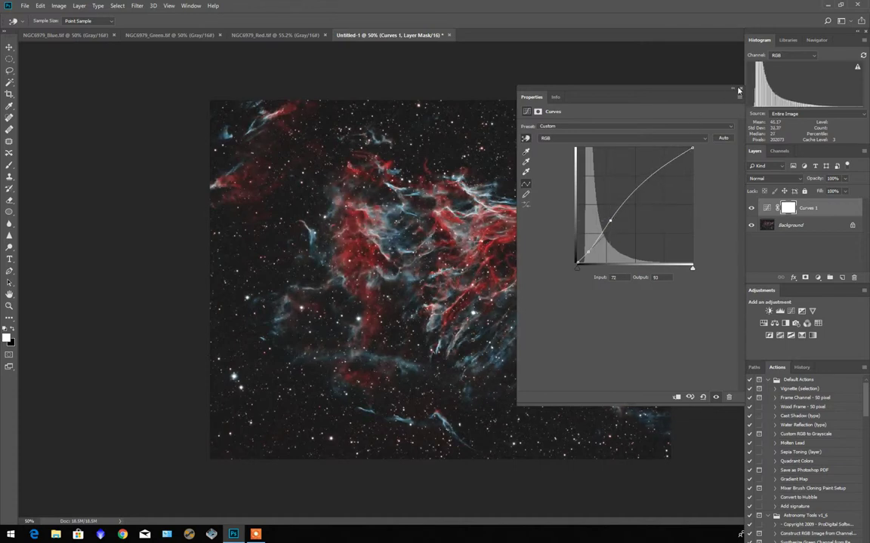
left_click(739, 90)
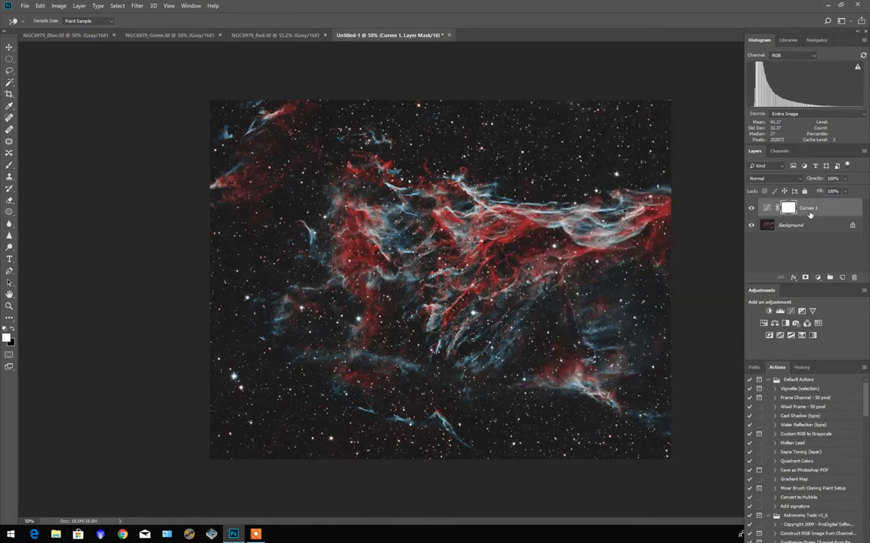
Step: Flatten Untitled-1 so the Curves 1 layer merges into a single Background layer
left_click(78, 9)
left_click(114, 351)
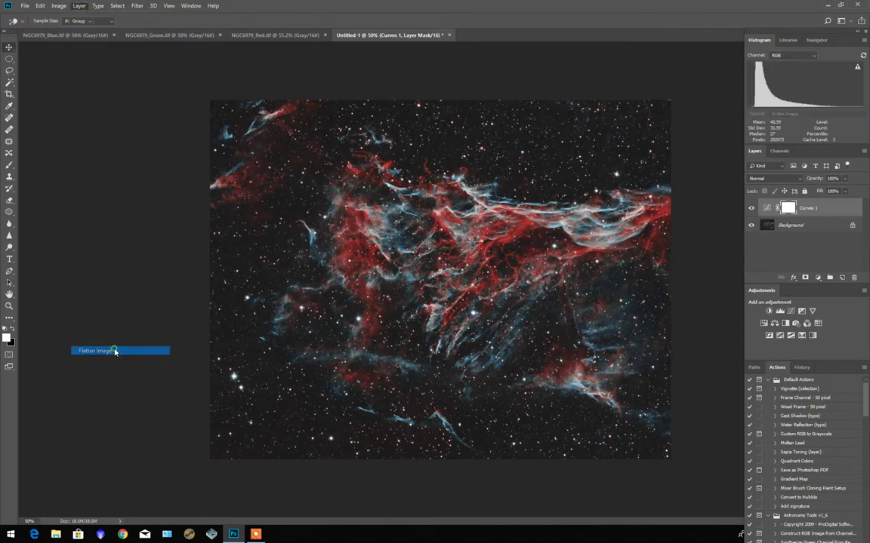
left_click(22, 6)
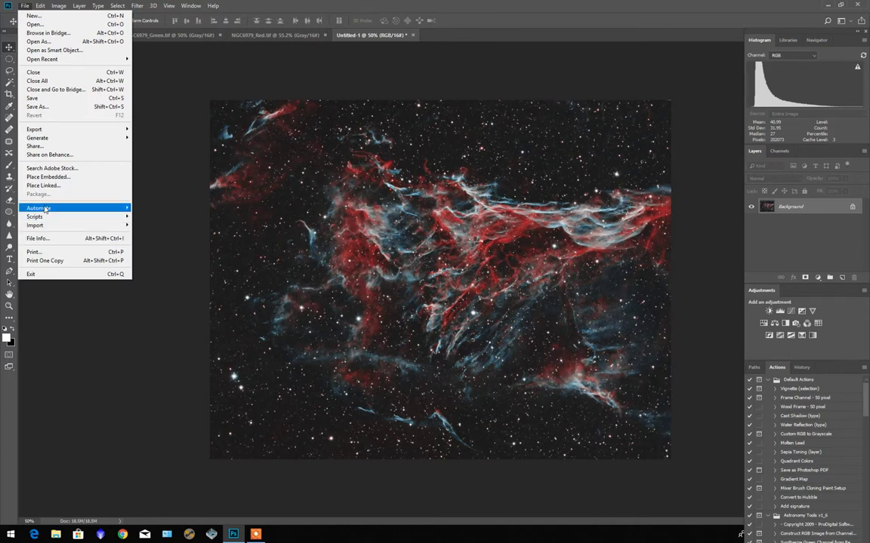
Step: Save the image as Pickering.tif, an uncompressed TIFF in the RGB Combination PS folder
left_click(41, 106)
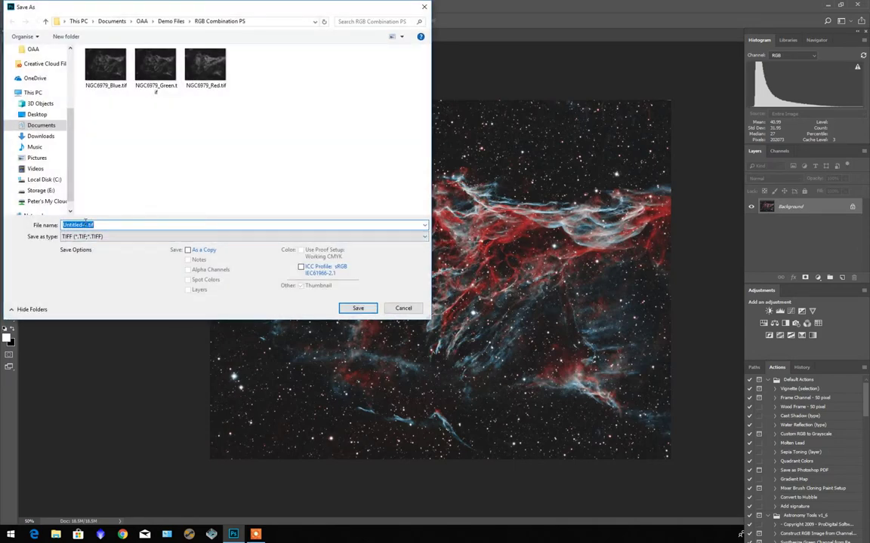
type("Pickering")
left_click(358, 309)
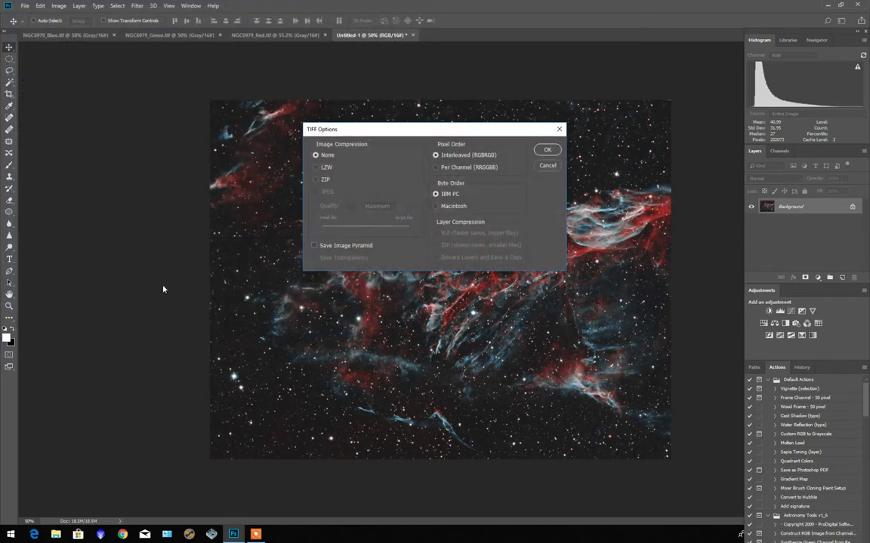
left_click(547, 151)
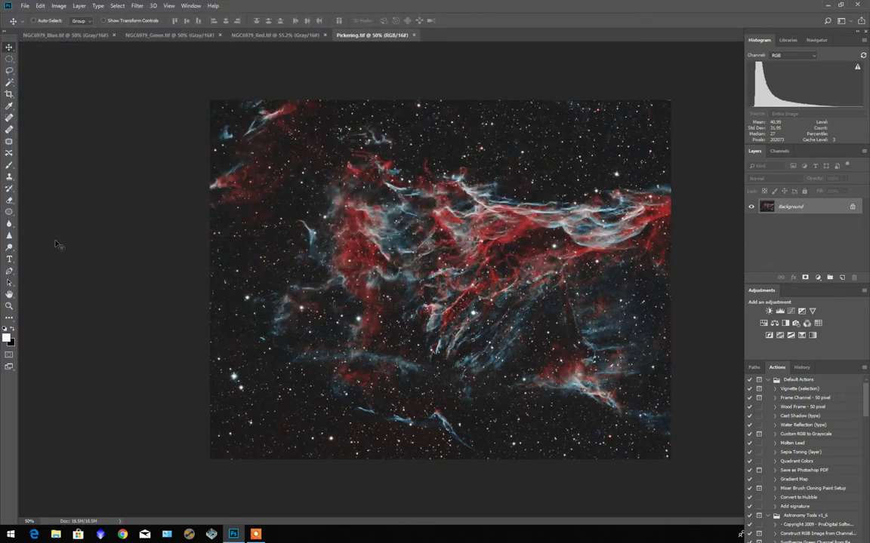